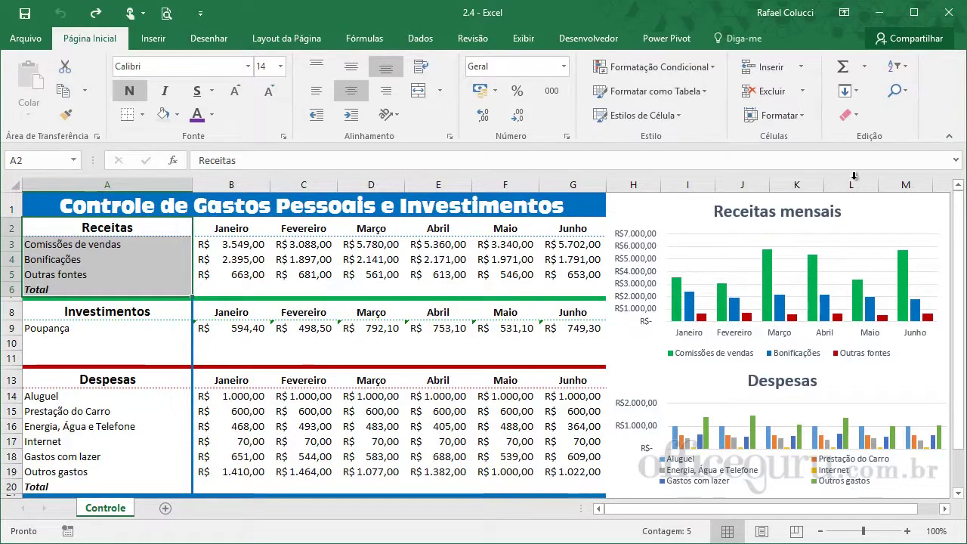
Select cell D14 and open and close the Limpar options without clearing anything
{"action": "left_click", "coordinate": [373, 399]}
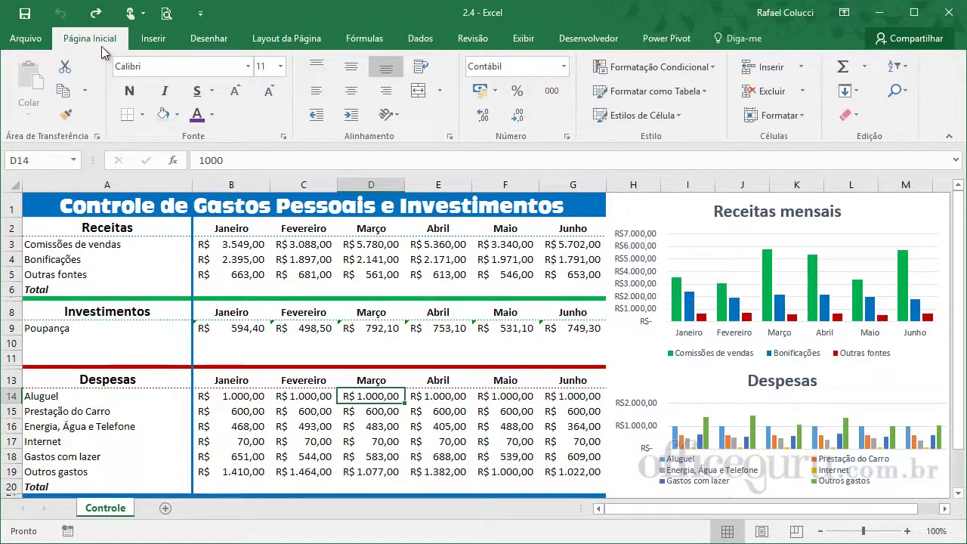
{"action": "left_click", "coordinate": [858, 125]}
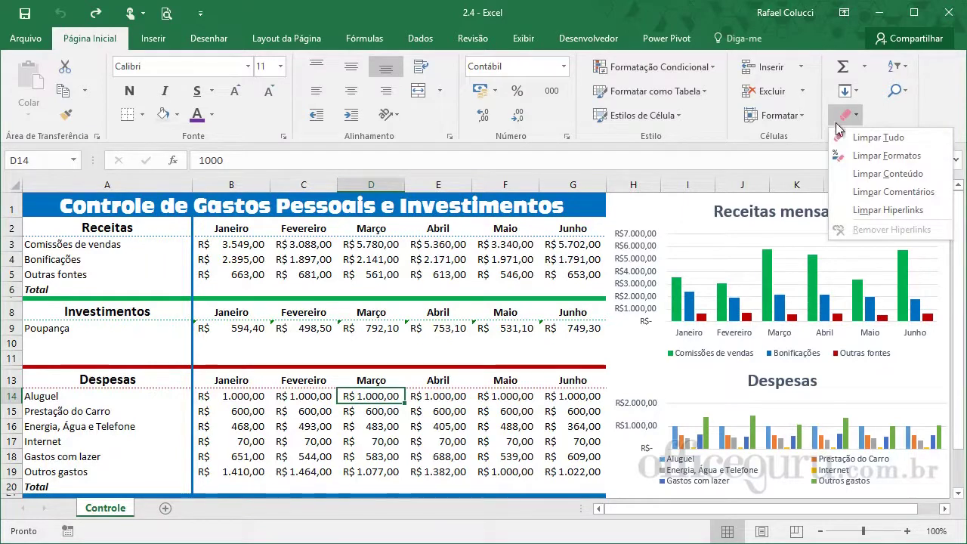
{"action": "left_click", "coordinate": [901, 118]}
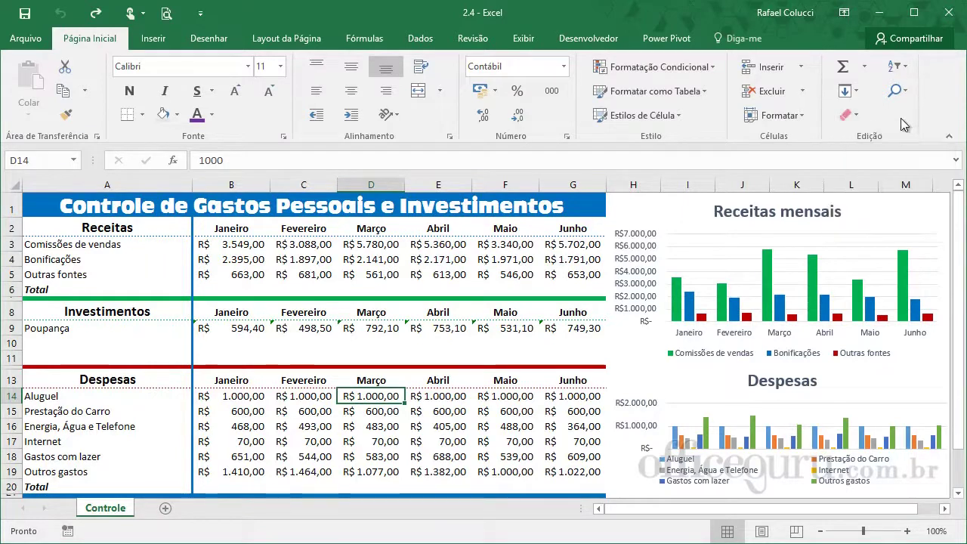
{"action": "left_click", "coordinate": [857, 117]}
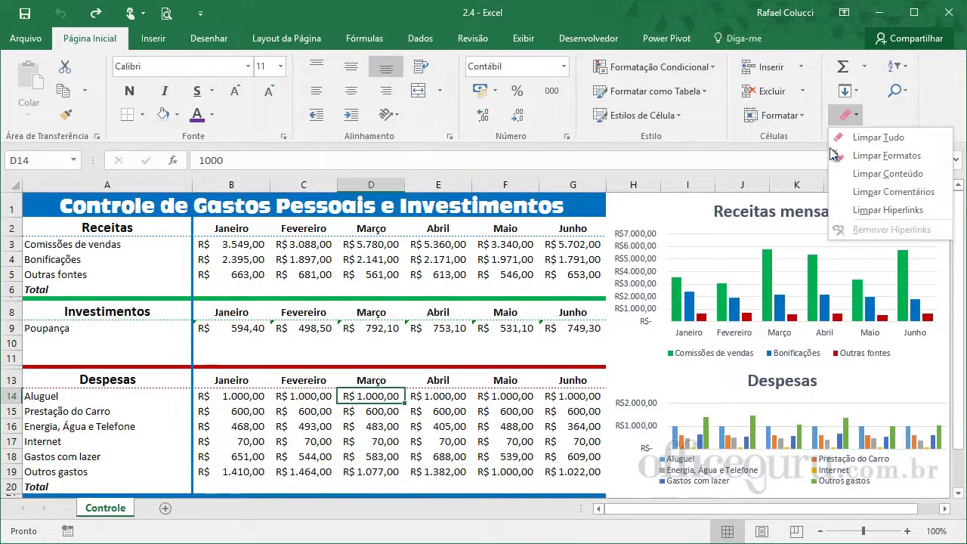
{"action": "left_click", "coordinate": [532, 359]}
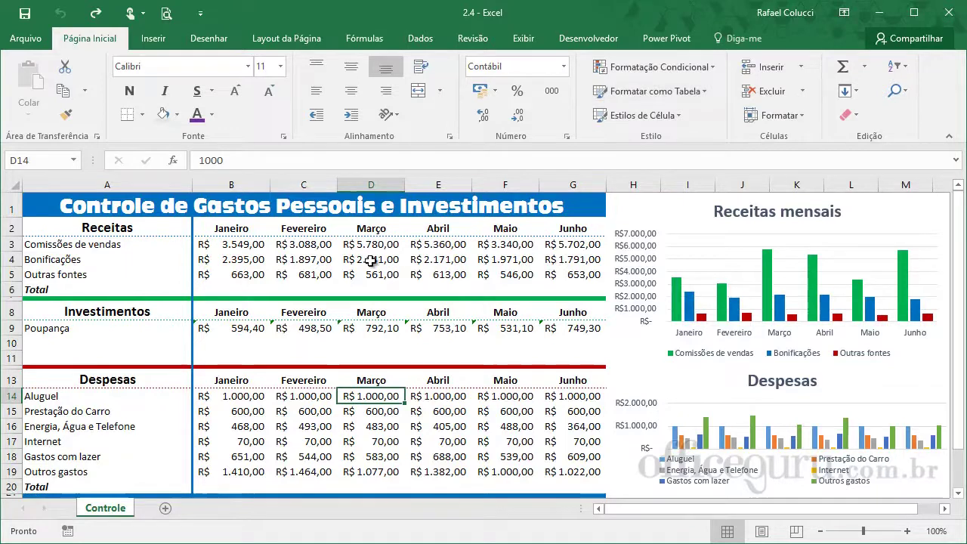
Erase only the Receitas label text in A2:A6 with Limpar Conteúdo, keeping formatting
{"action": "left_click", "coordinate": [132, 232]}
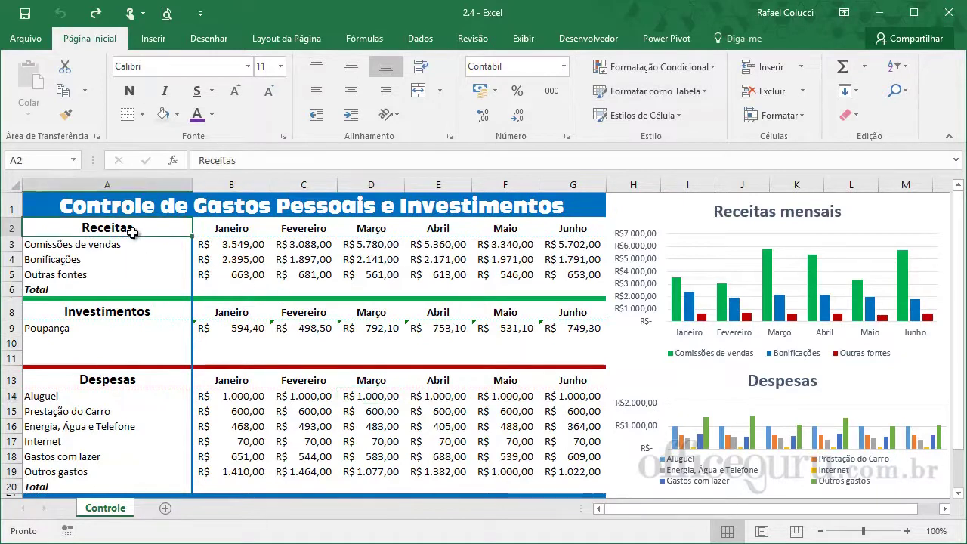
{"action": "left_click_drag", "start_coordinate": [132, 232], "coordinate": [162, 289]}
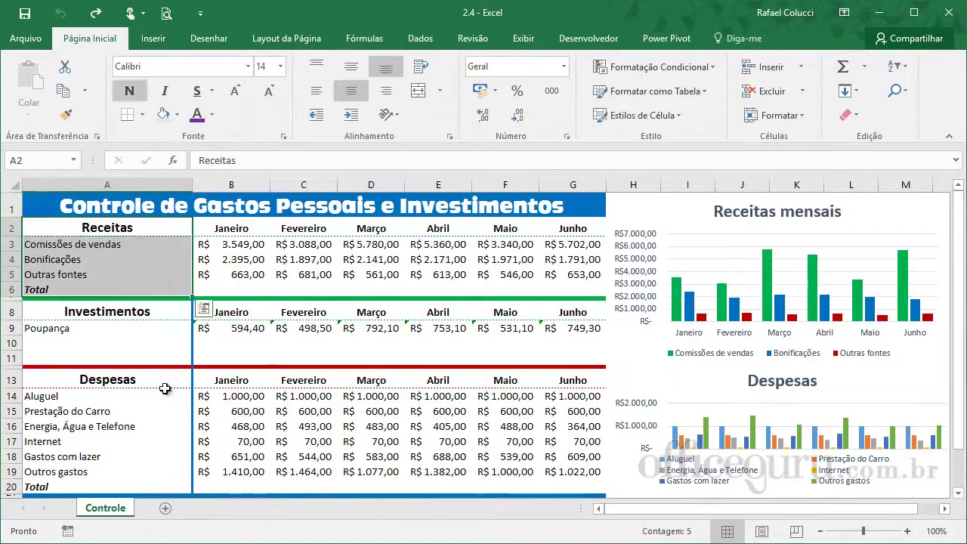
{"action": "left_click", "coordinate": [164, 396]}
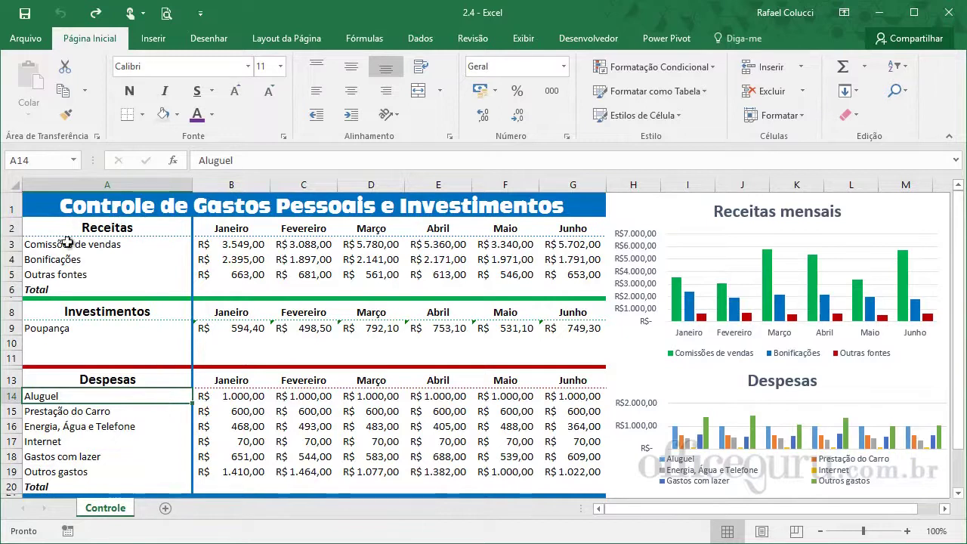
{"action": "left_click", "coordinate": [121, 228]}
{"action": "left_click_drag", "start_coordinate": [121, 228], "coordinate": [132, 290]}
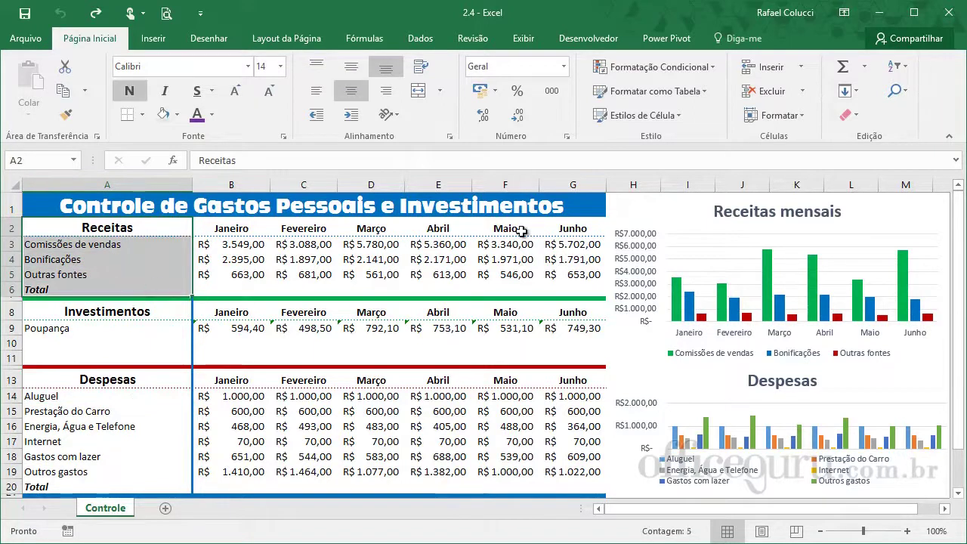
{"action": "left_click", "coordinate": [857, 119]}
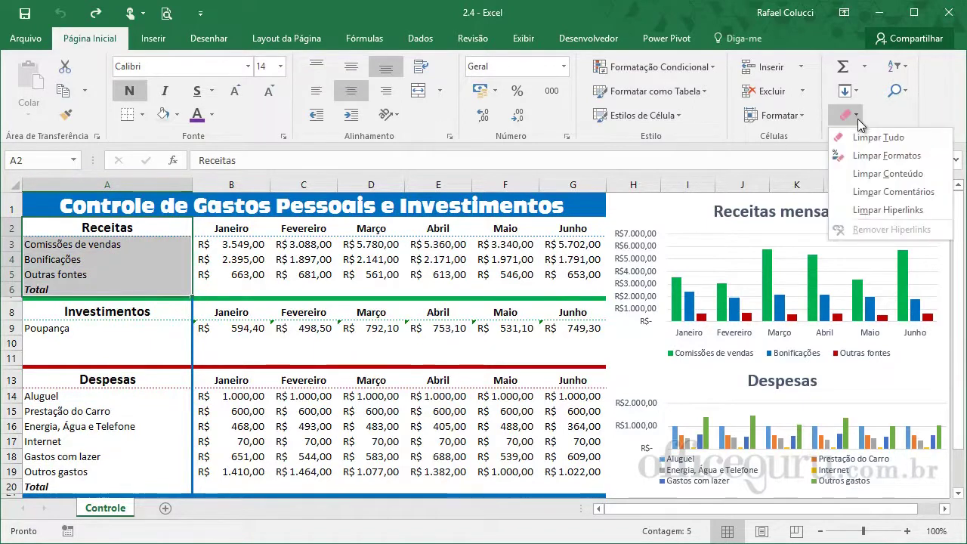
{"action": "left_click", "coordinate": [868, 175]}
{"action": "left_click_drag", "start_coordinate": [105, 358], "coordinate": [106, 342]}
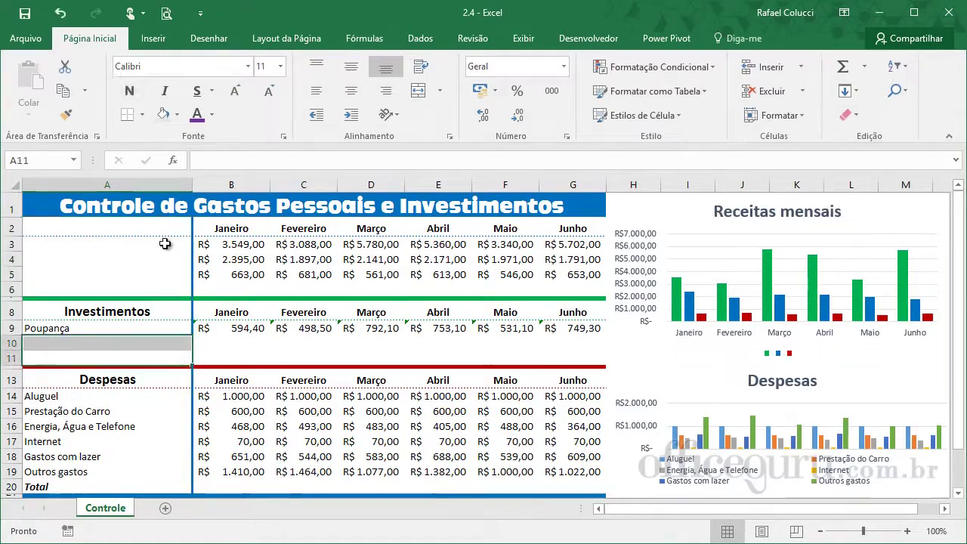
{"action": "left_click", "coordinate": [126, 226]}
Enter the labels Texto, Informações and Formatação into cells A2, A3 and A4
{"action": "type", "text": "Texti"}
{"action": "key", "text": "BackSpace"}
{"action": "type", "text": "o"}
{"action": "key", "text": "Return"}
{"action": "type", "text": "Informaç"}
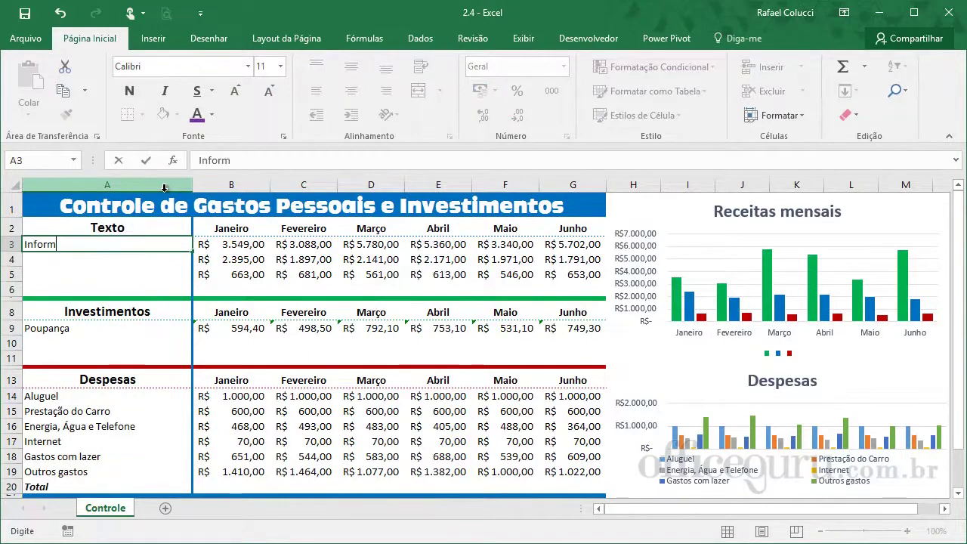
{"action": "type", "text": "ões"}
{"action": "key", "text": "Return"}
{"action": "type", "text": "Fomr"}
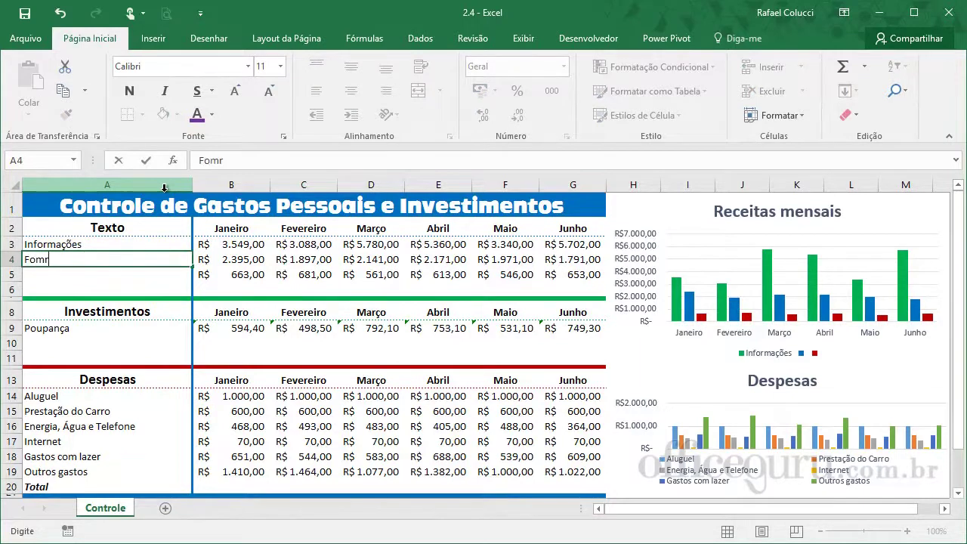
{"action": "type", "text": "atação"}
{"action": "key", "text": "Return"}
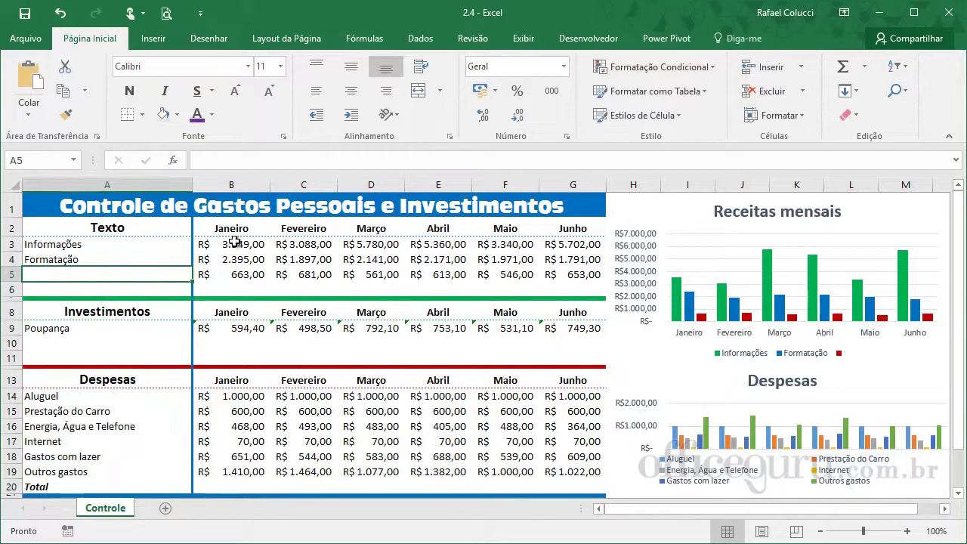
Apply Limpar Formatos to B2:G6 so values show as plain numbers like 3549
{"action": "left_click_drag", "start_coordinate": [232, 233], "coordinate": [558, 286]}
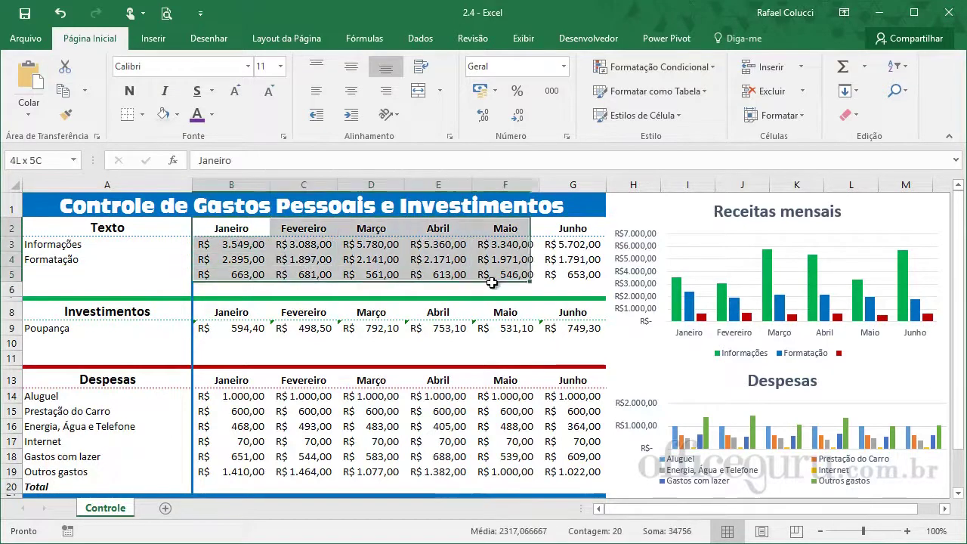
{"action": "left_click_drag", "start_coordinate": [557, 286], "coordinate": [557, 286]}
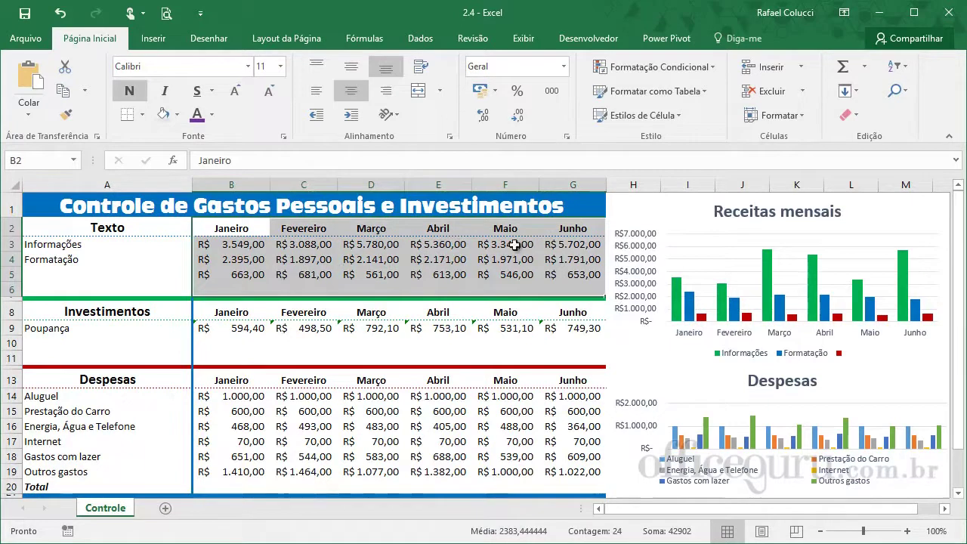
{"action": "left_click", "coordinate": [860, 114]}
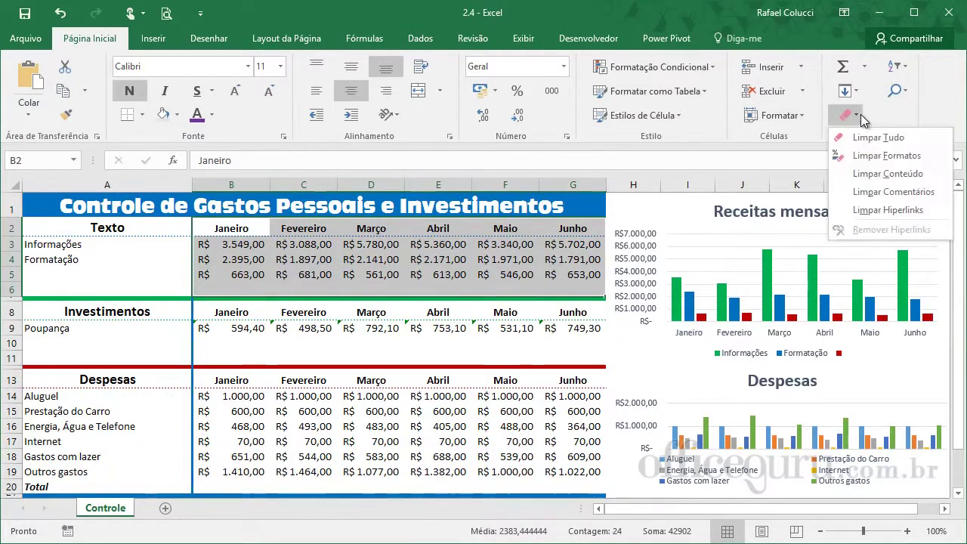
{"action": "left_click", "coordinate": [882, 155]}
{"action": "left_click", "coordinate": [438, 358]}
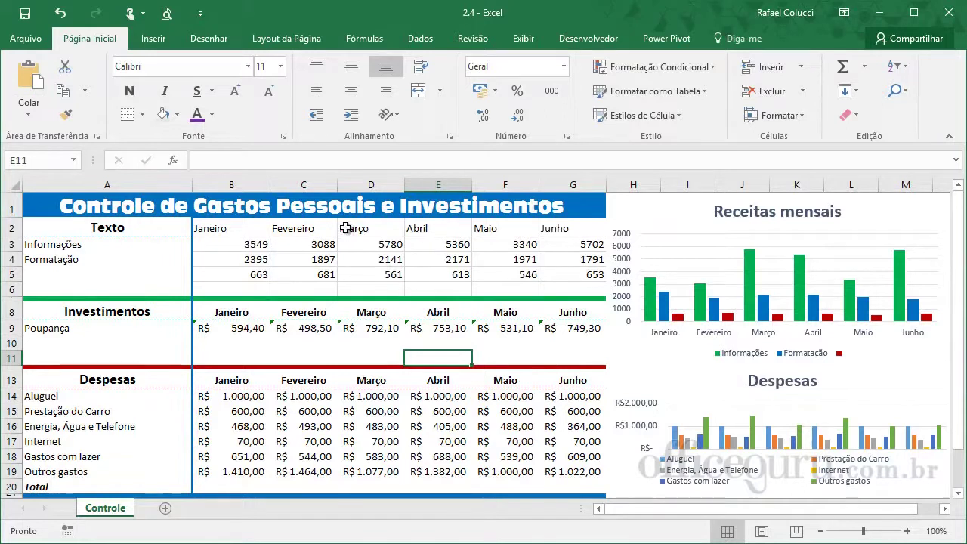
{"action": "left_click", "coordinate": [246, 235]}
{"action": "left_click_drag", "start_coordinate": [246, 237], "coordinate": [574, 290]}
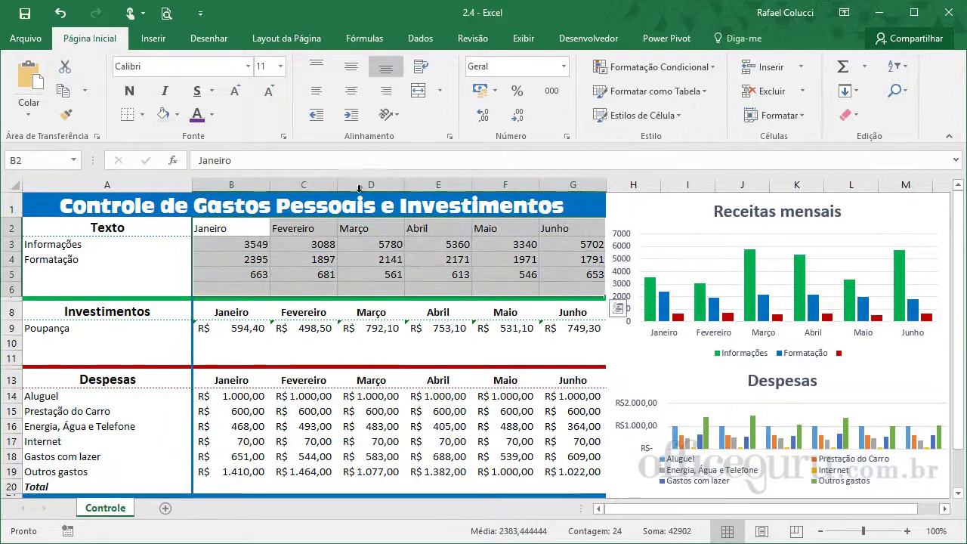
{"action": "left_click", "coordinate": [178, 115]}
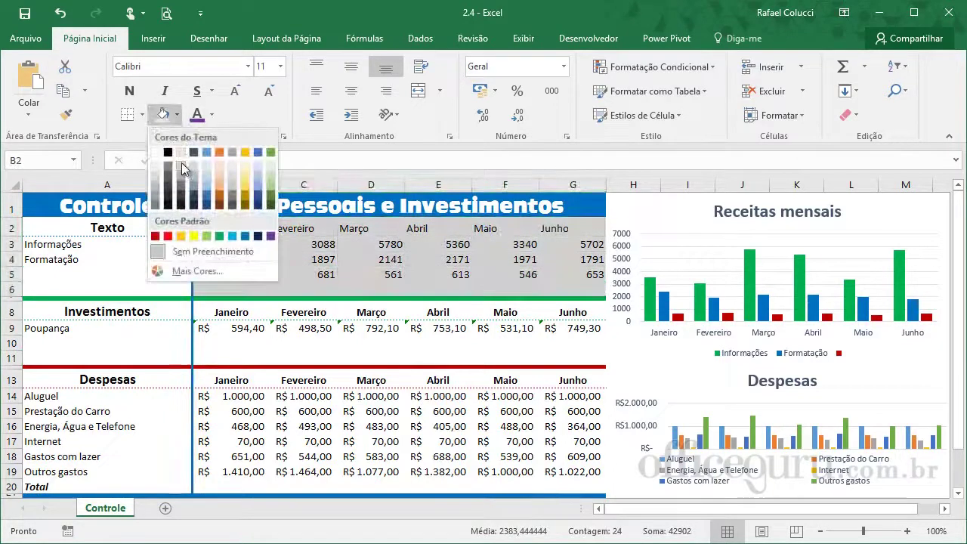
{"action": "left_click", "coordinate": [181, 164]}
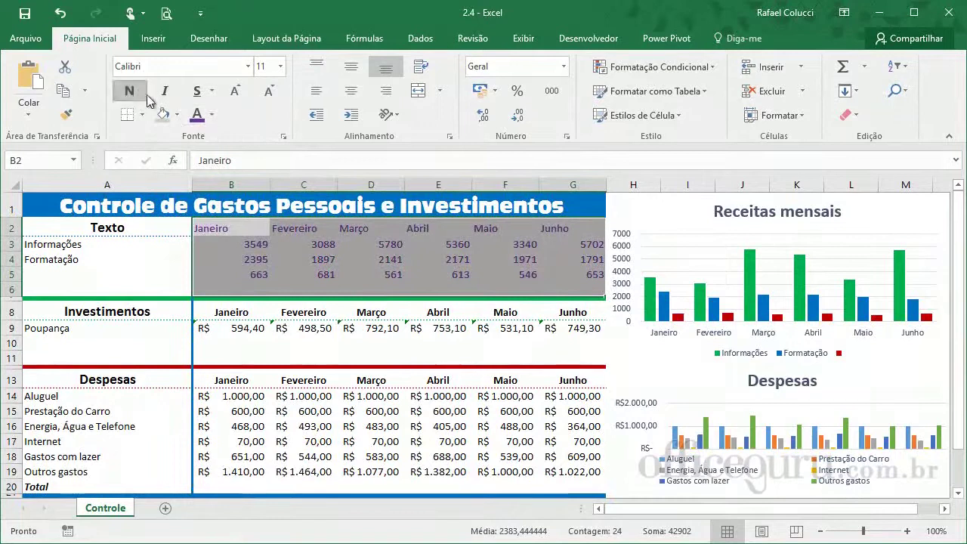
{"action": "left_click", "coordinate": [370, 312]}
{"action": "left_click", "coordinate": [381, 405]}
{"action": "mouse_move", "coordinate": [243, 229]}
{"action": "left_mouse_down"}
{"action": "mouse_move", "coordinate": [572, 279]}
{"action": "mouse_move", "coordinate": [572, 291]}
{"action": "left_mouse_up"}
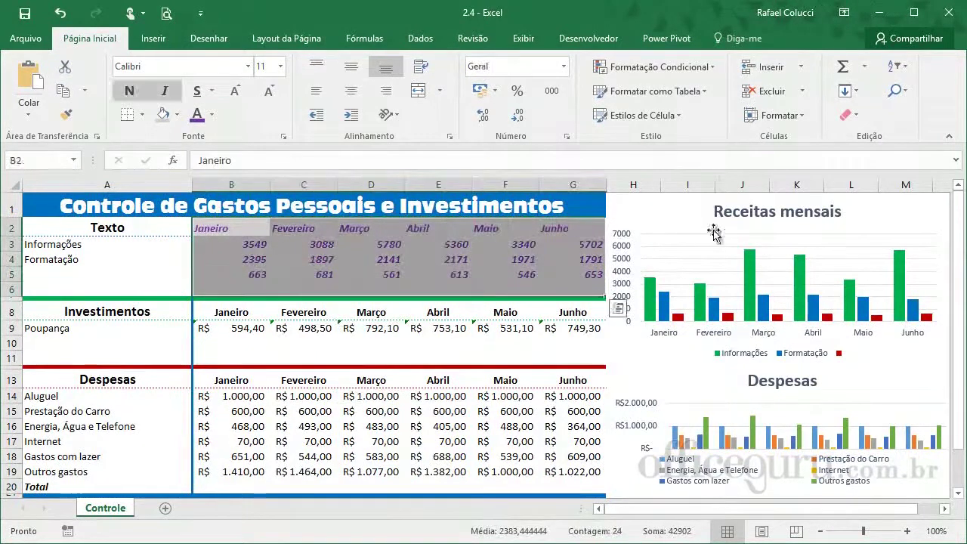
{"action": "left_click", "coordinate": [855, 117]}
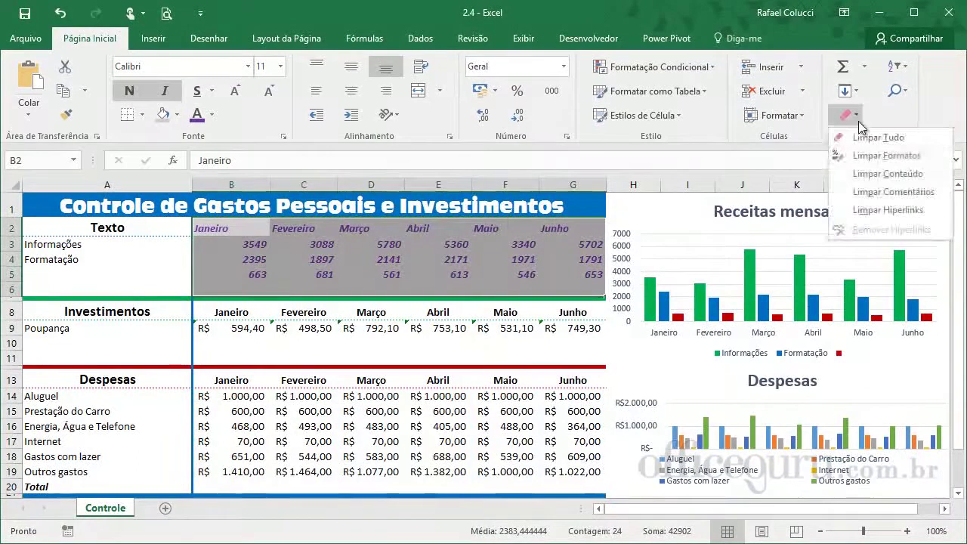
{"action": "left_click", "coordinate": [885, 154]}
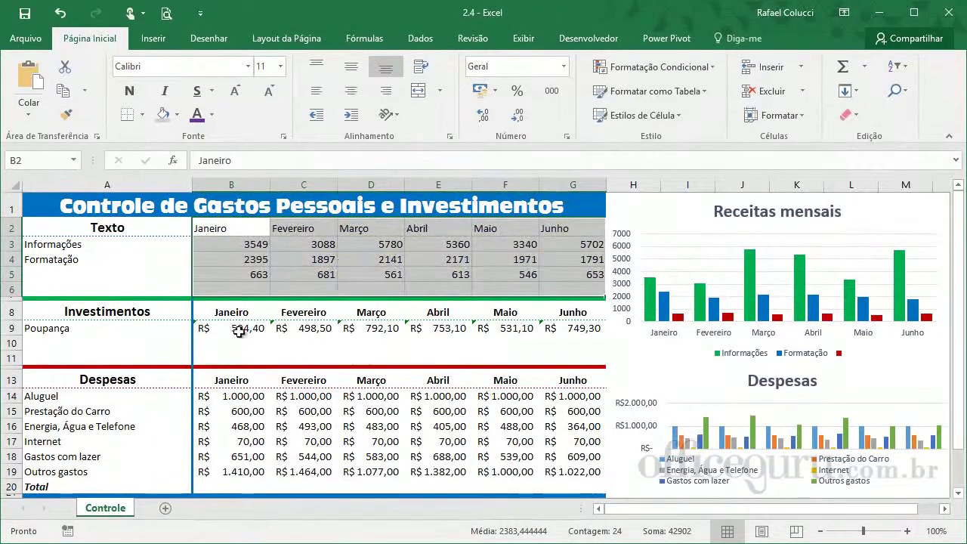
{"action": "left_click_drag", "start_coordinate": [236, 307], "coordinate": [575, 349]}
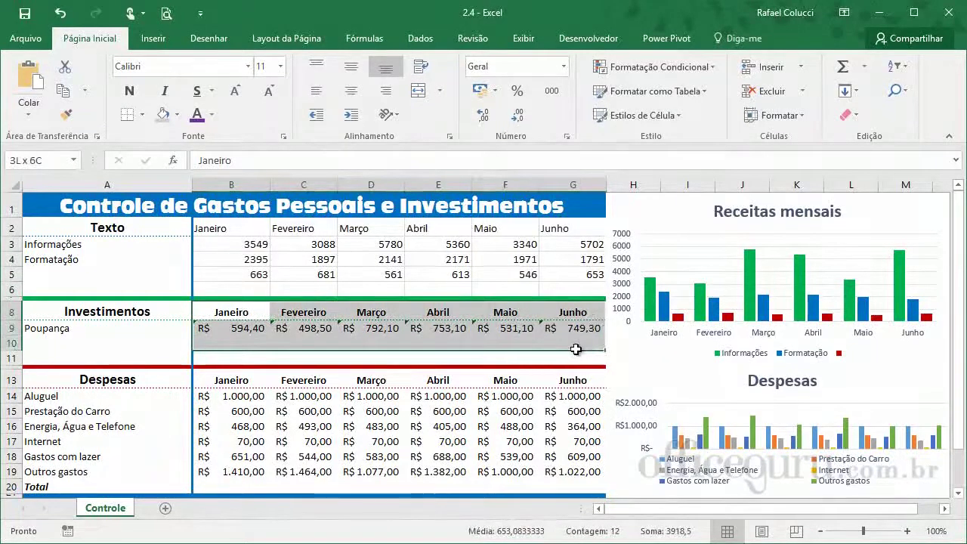
Paint the Investimentos block's B8:G11 formatting onto the month table B2:G6
{"action": "left_click_drag", "start_coordinate": [575, 349], "coordinate": [576, 359]}
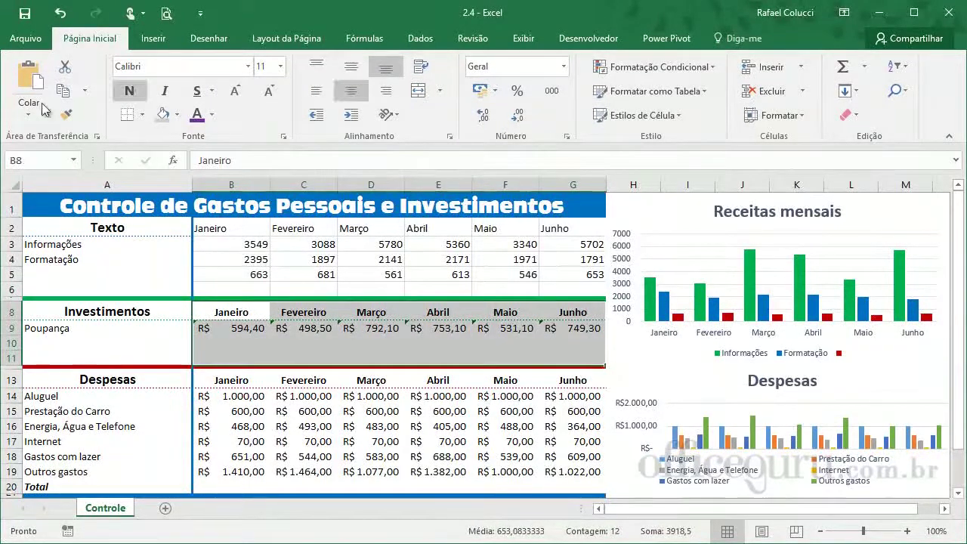
{"action": "left_click", "coordinate": [75, 124]}
{"action": "left_click_drag", "start_coordinate": [218, 227], "coordinate": [589, 291]}
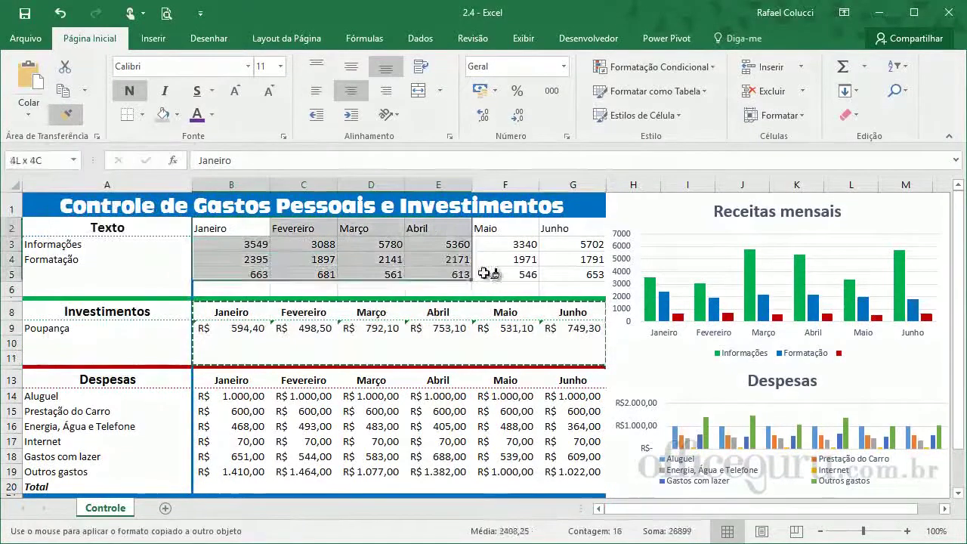
{"action": "left_click", "coordinate": [518, 421]}
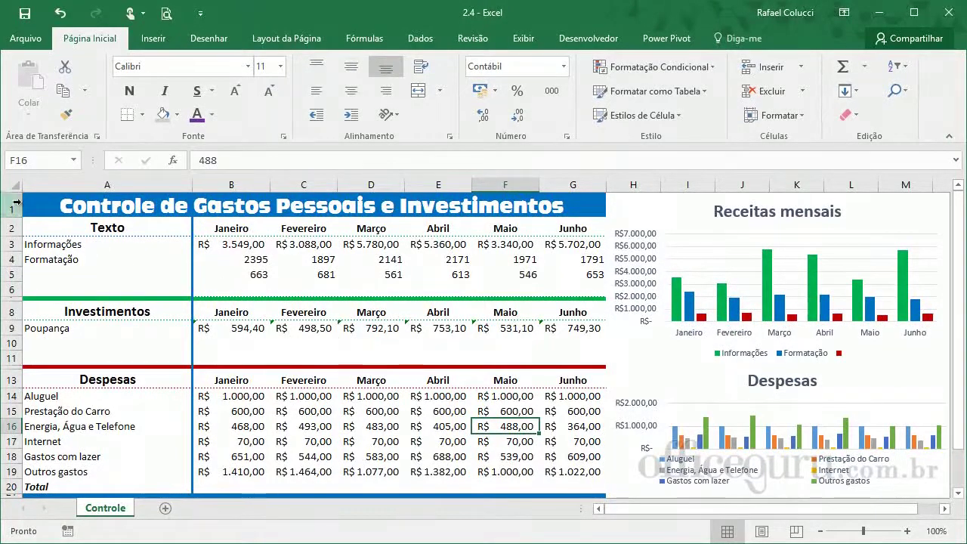
Clear all contents and formatting from A1:G17 with Limpar Tudo
{"action": "left_click_drag", "start_coordinate": [28, 192], "coordinate": [469, 443]}
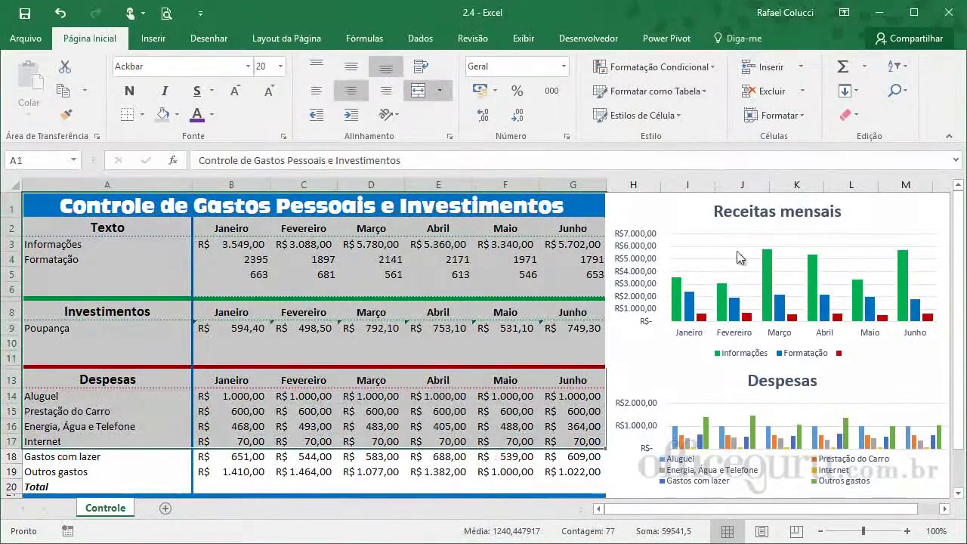
{"action": "left_click", "coordinate": [861, 115]}
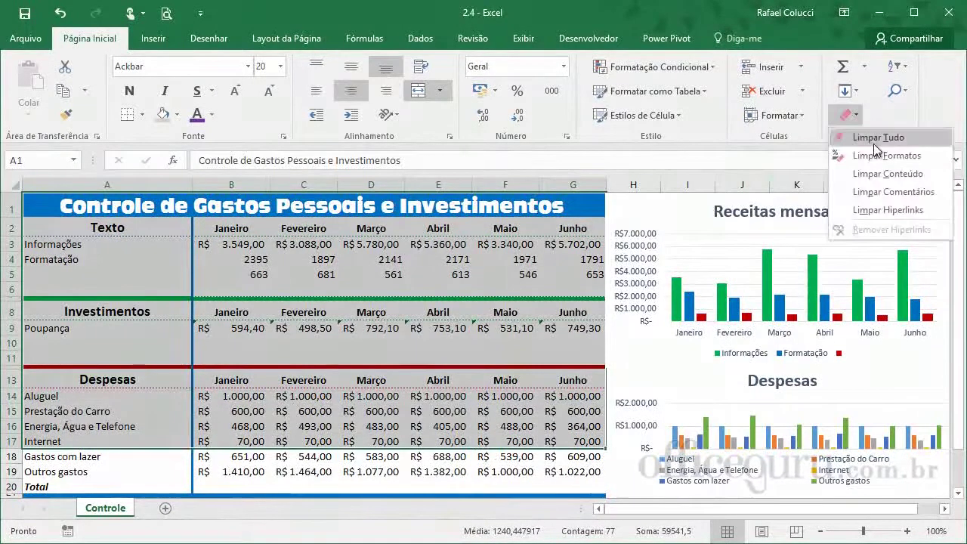
{"action": "key", "text": "Escape"}
{"action": "left_click", "coordinate": [345, 415]}
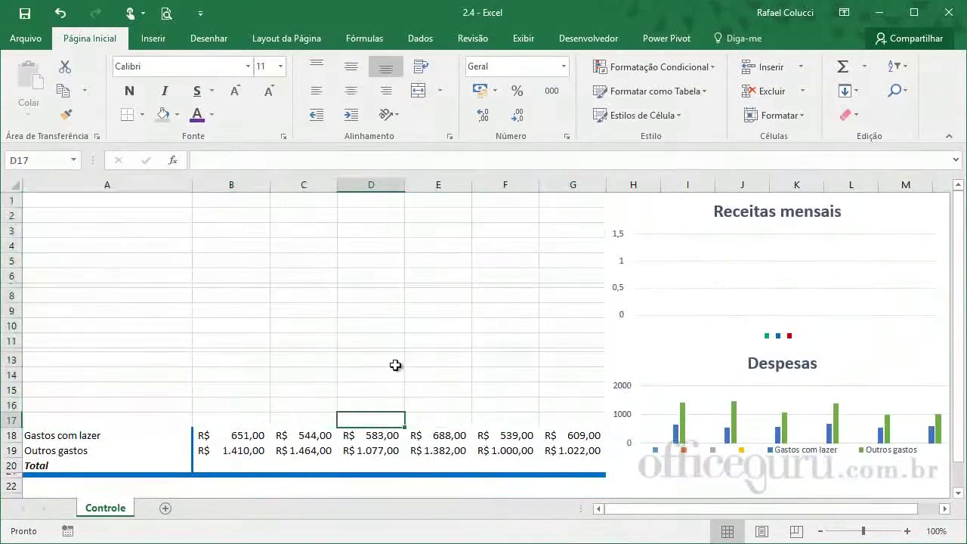